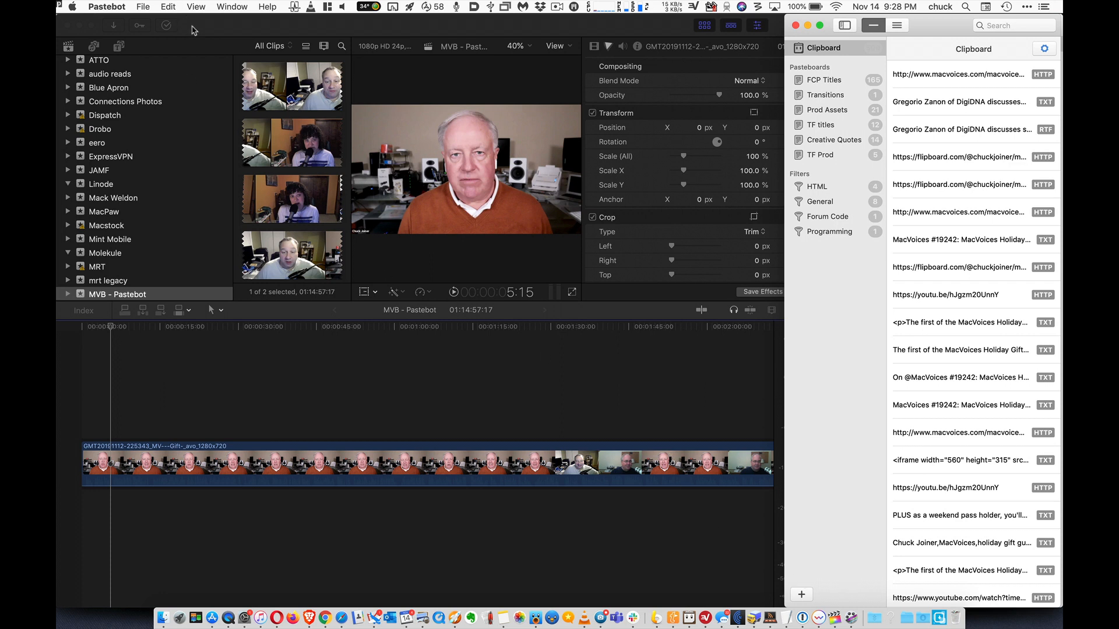
Switch to Final Cut Pro, paste the copied sidebar title above the clip at 5:15, and preview it at 8:12
left_click(194, 30)
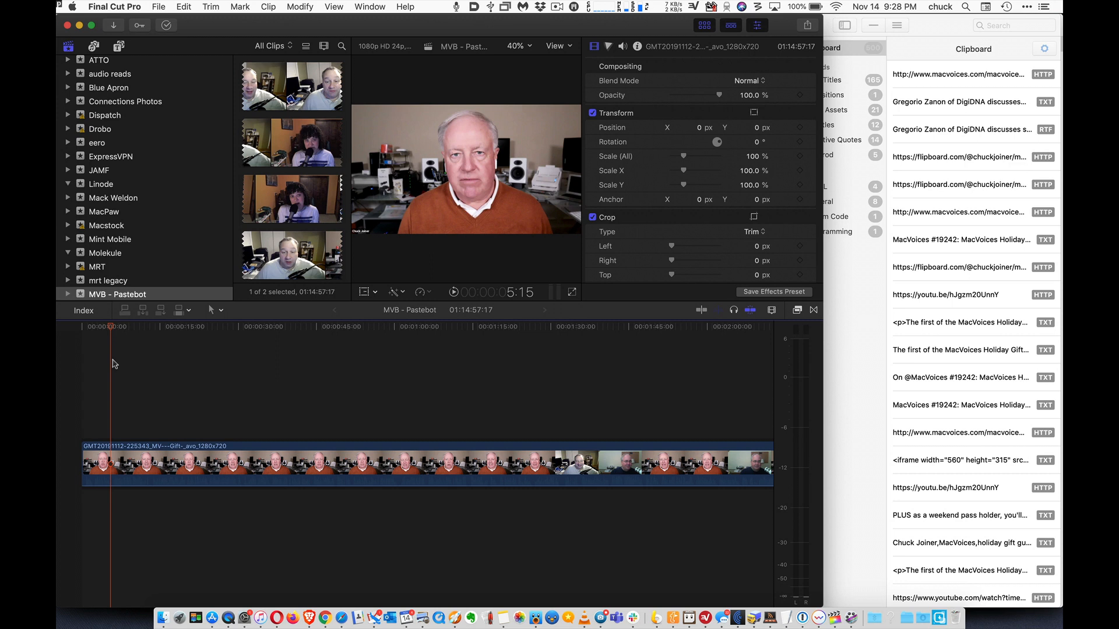
key("super+v")
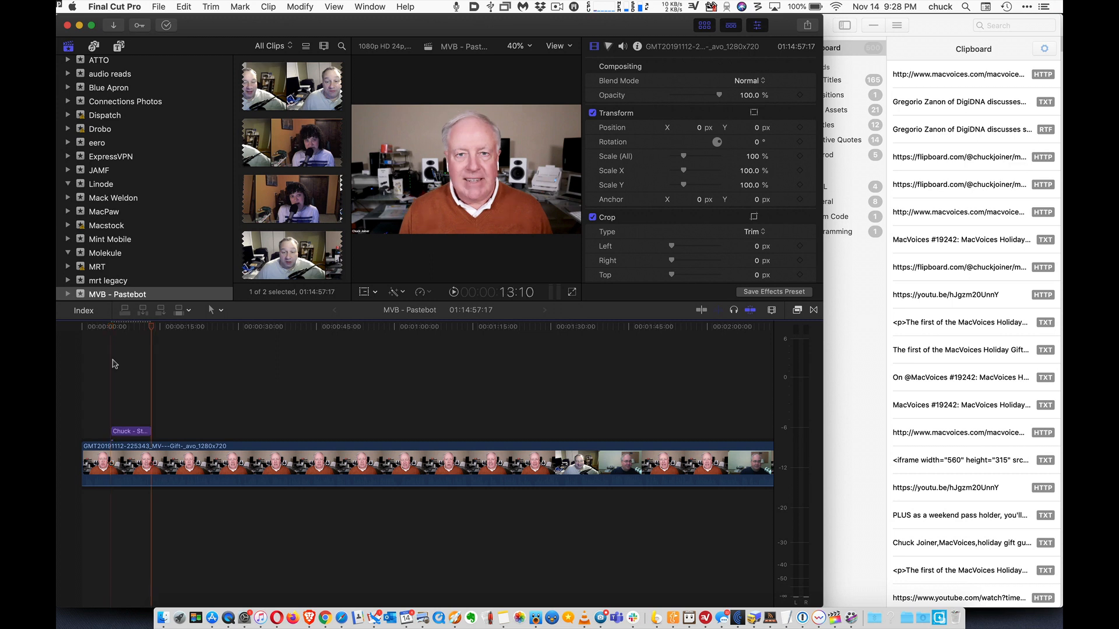
left_click(126, 330)
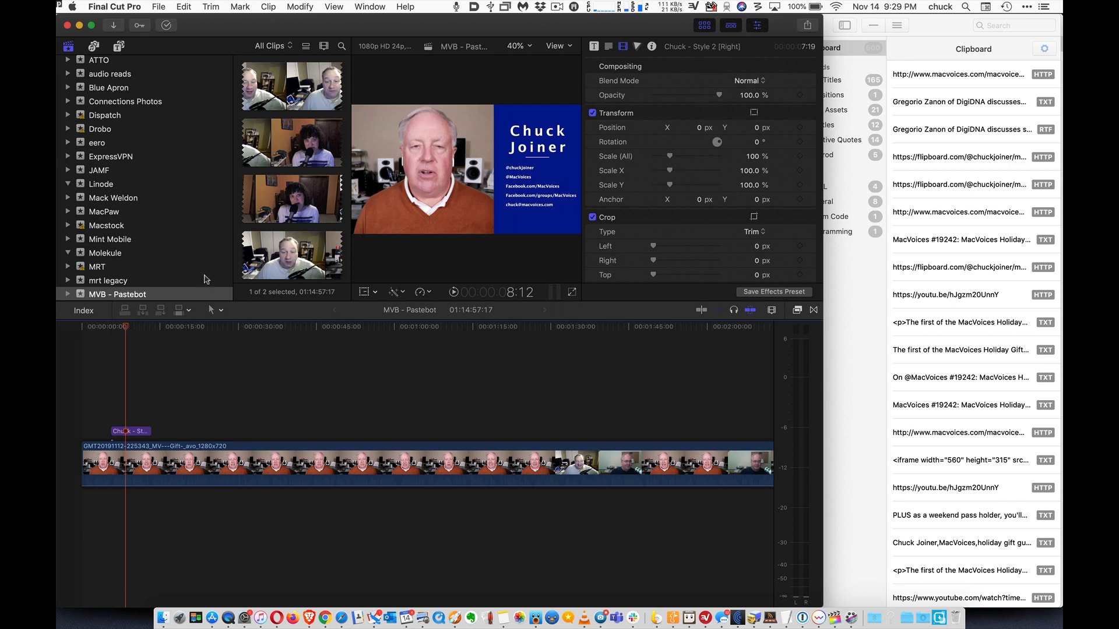
Add the Minimal 01 title from the Minimal Titles category above the clip, starting at about 24 seconds
left_click(187, 326)
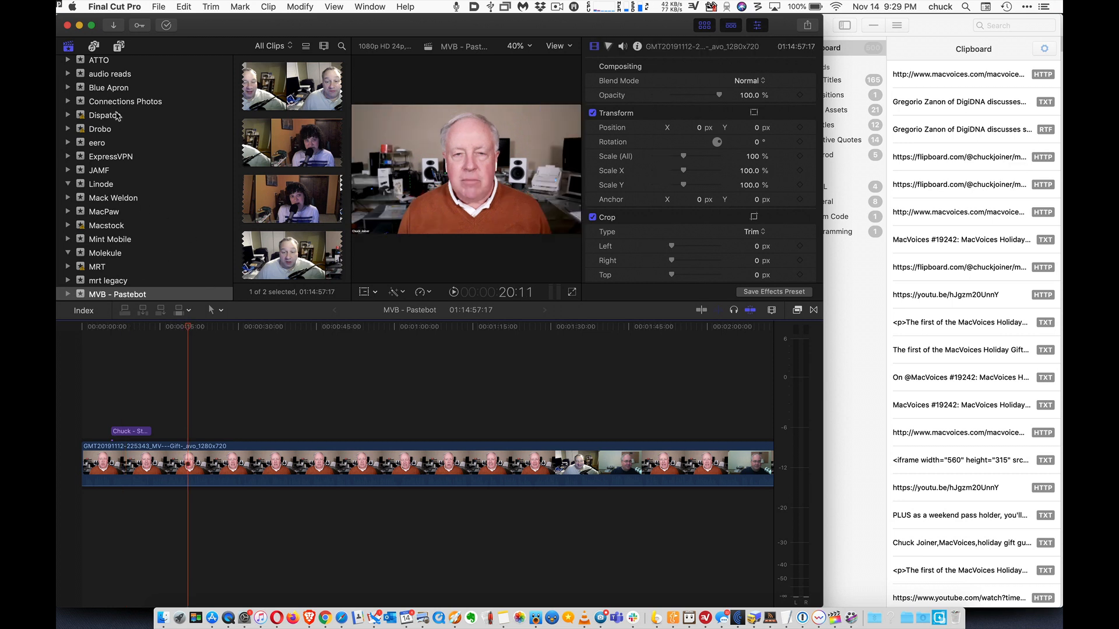
left_click(119, 47)
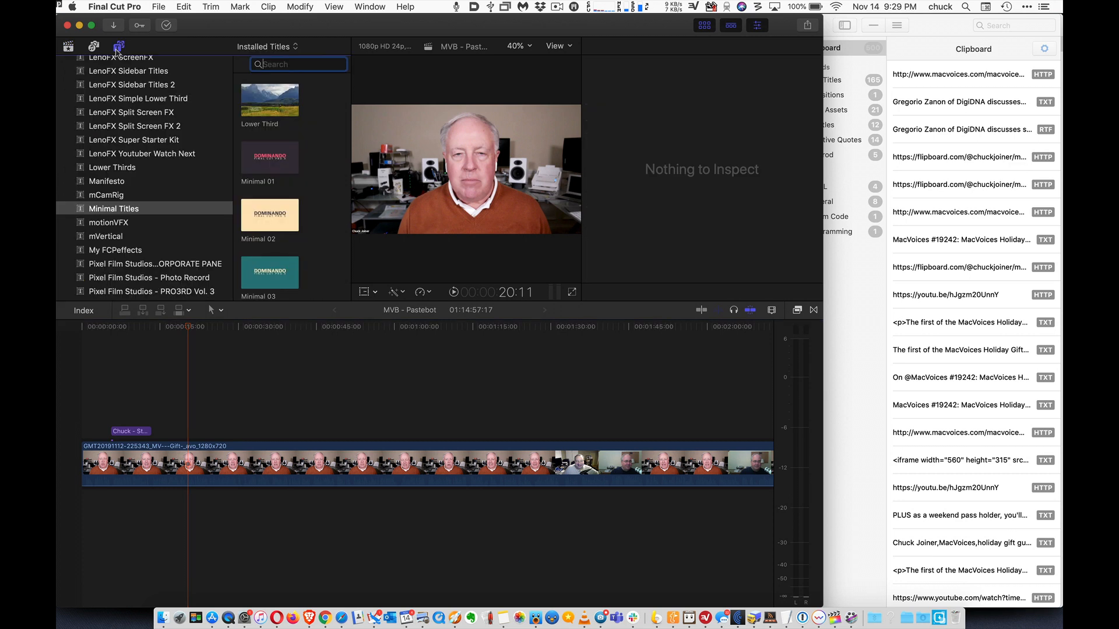
left_click(278, 159)
left_click_drag(278, 159, 261, 432)
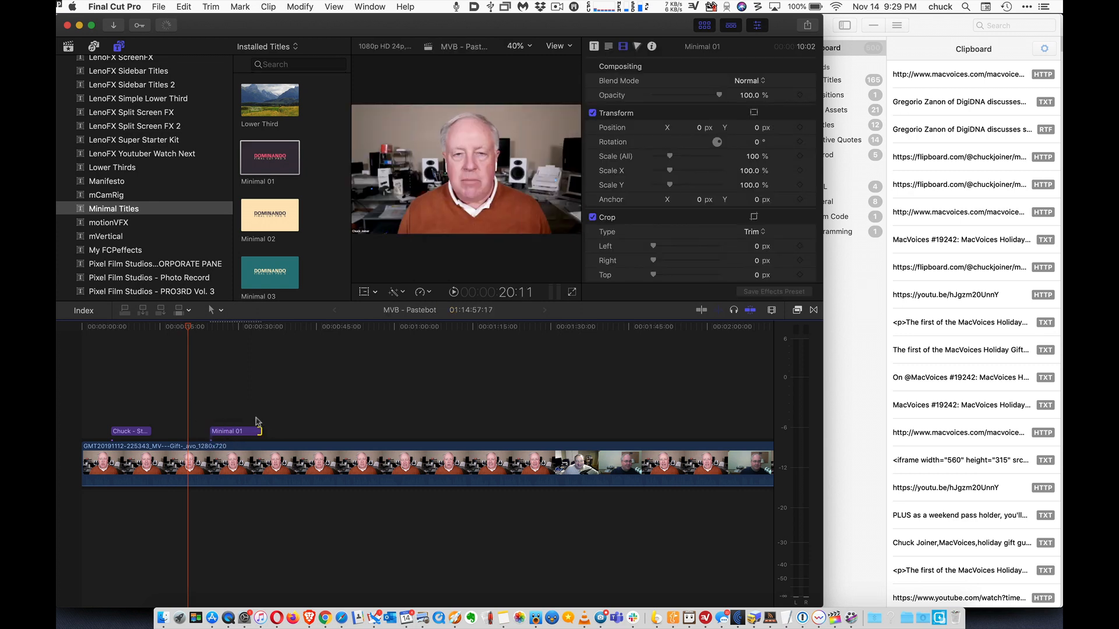
Replace the main text of the Minimal 01 title with "James Bond"
left_click(236, 327)
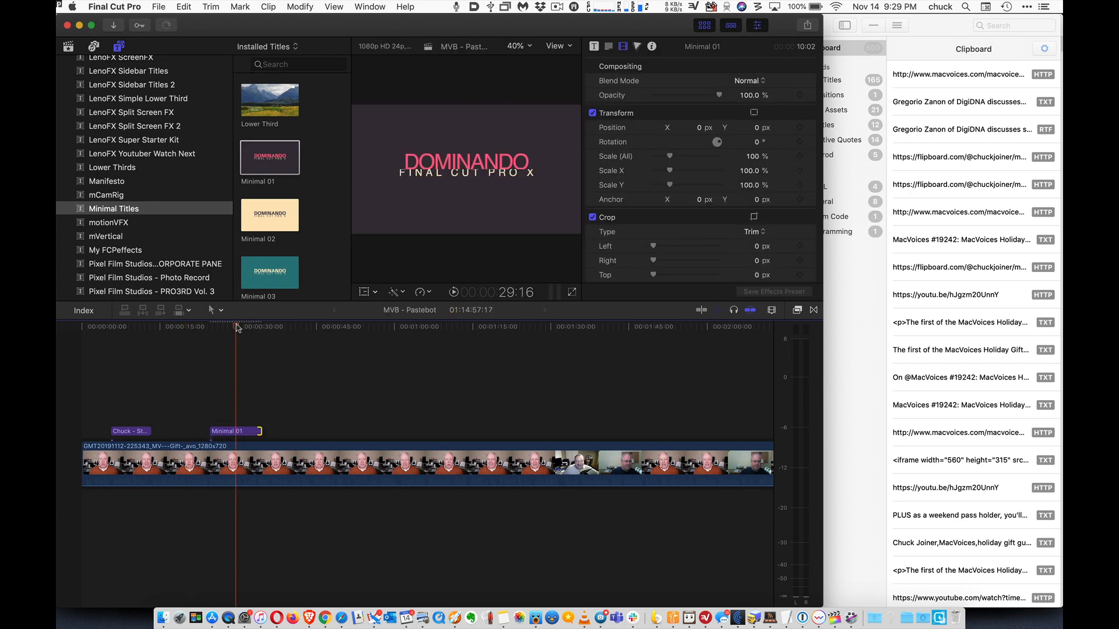
left_click(250, 432)
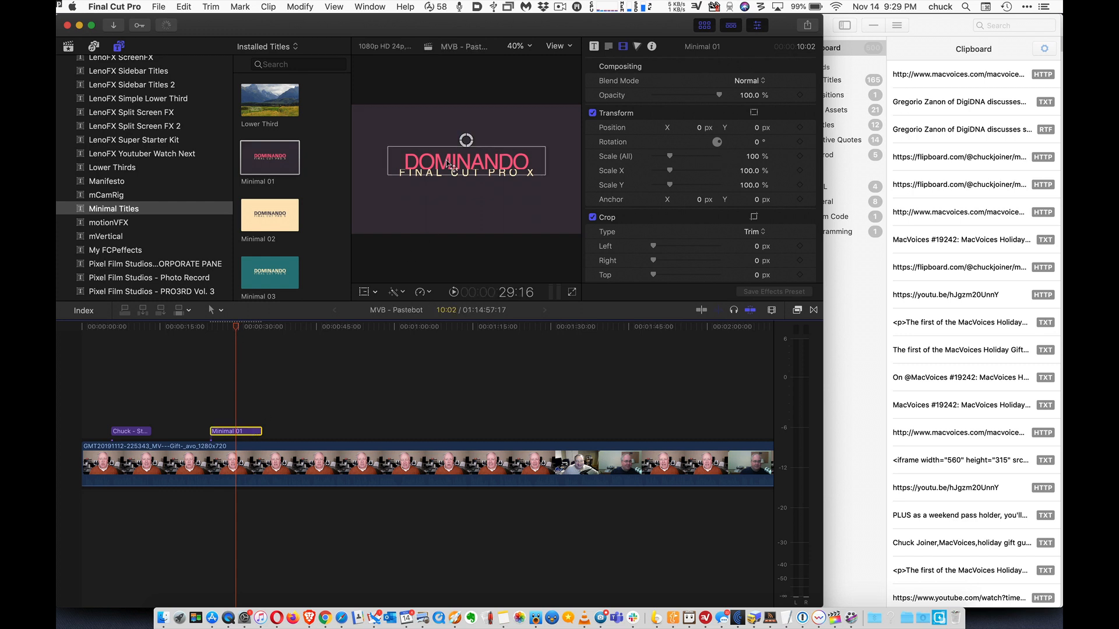
double_click(450, 168)
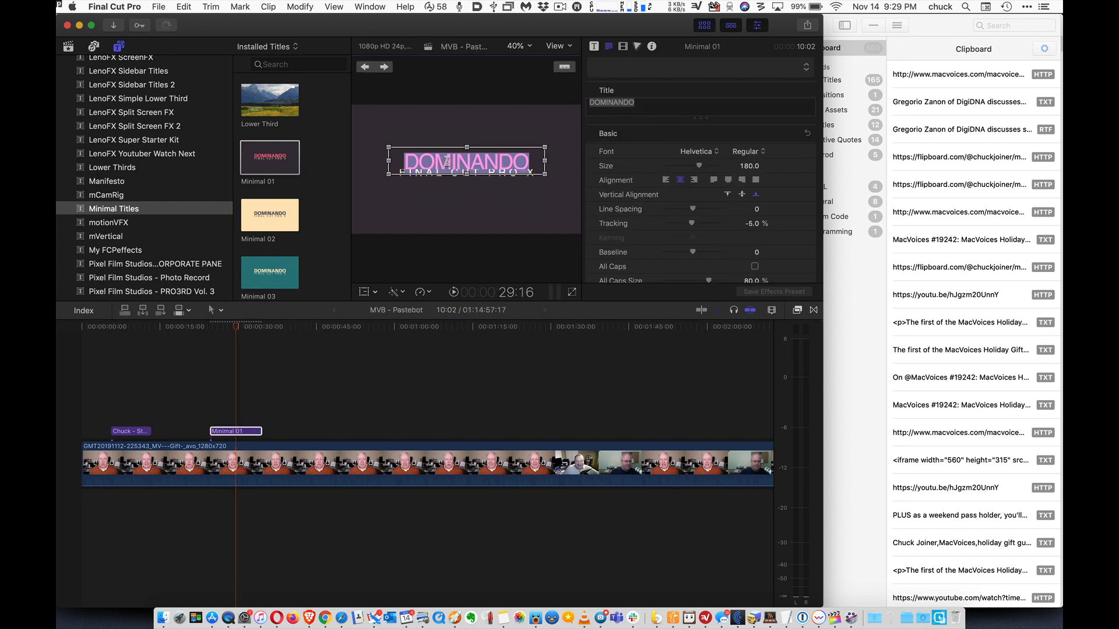
type("James")
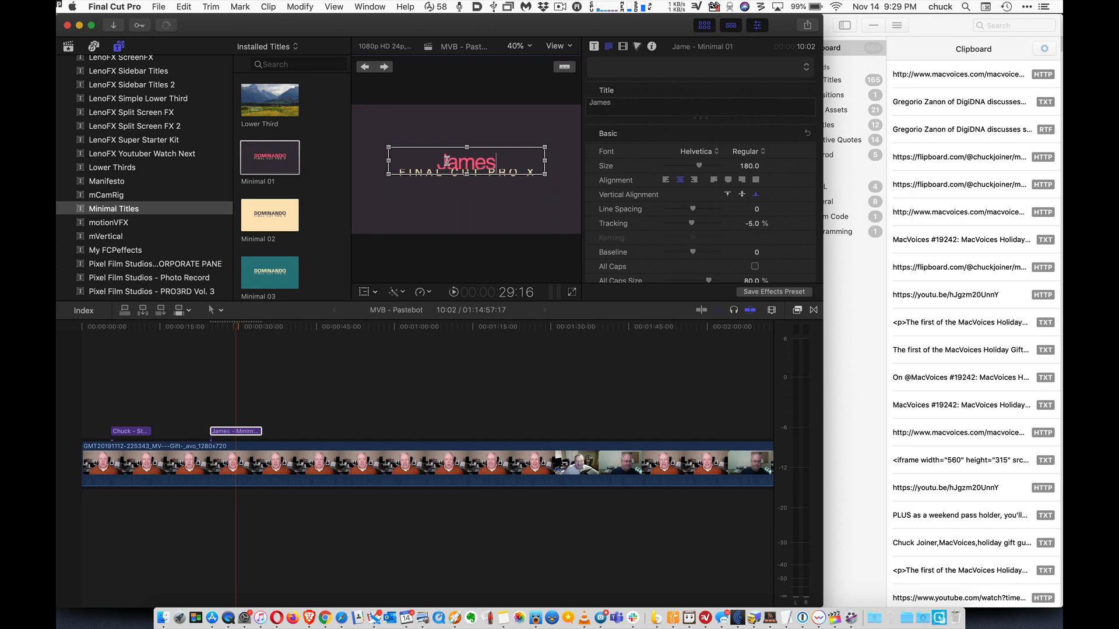
type(" Bond")
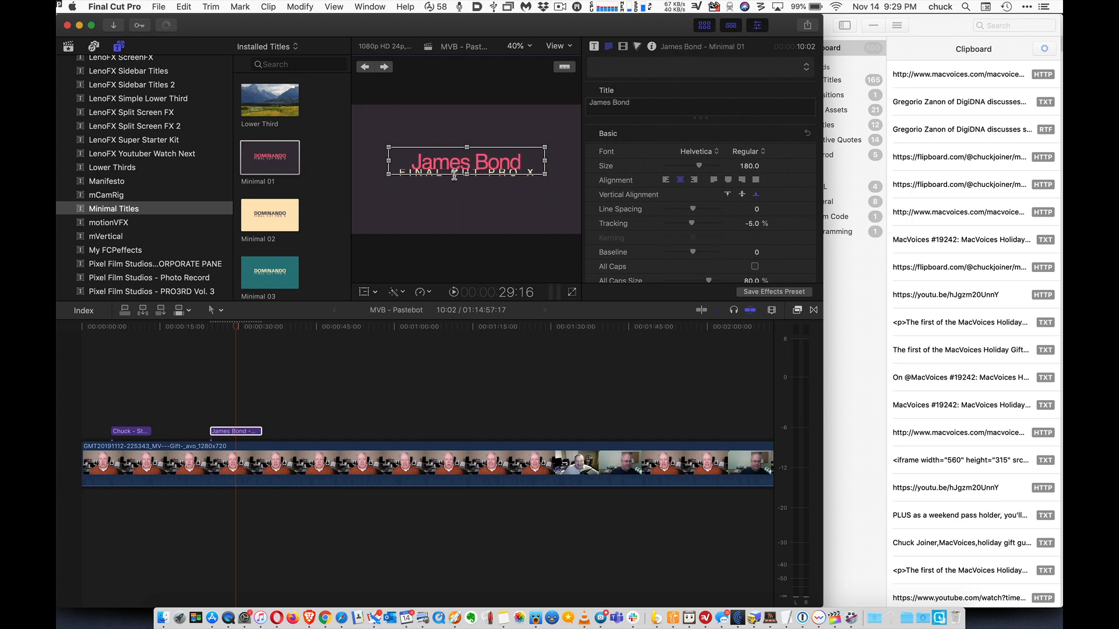
Replace the subtitle text with "007" and preview the edited title at 29:11
left_click(455, 174)
double_click(455, 175)
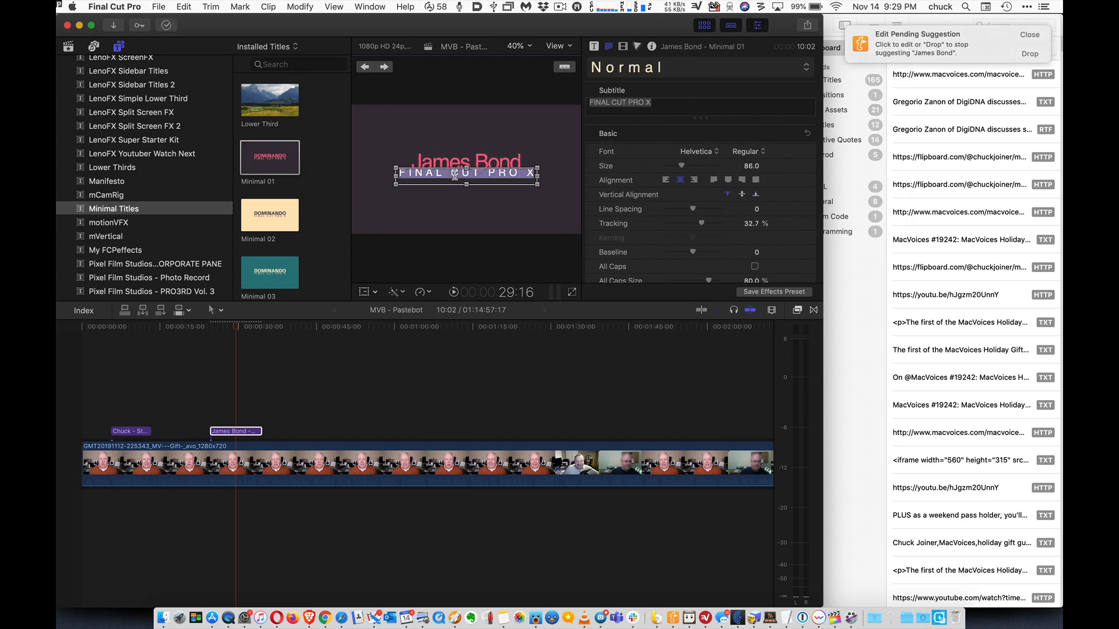
type("007")
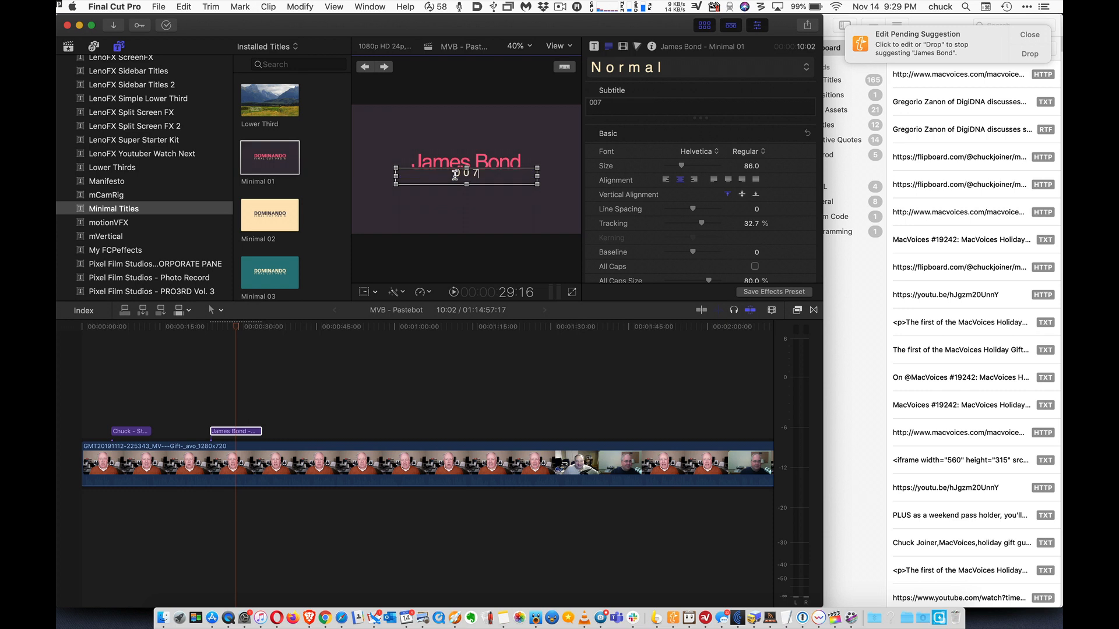
left_click(273, 407)
left_click(235, 336)
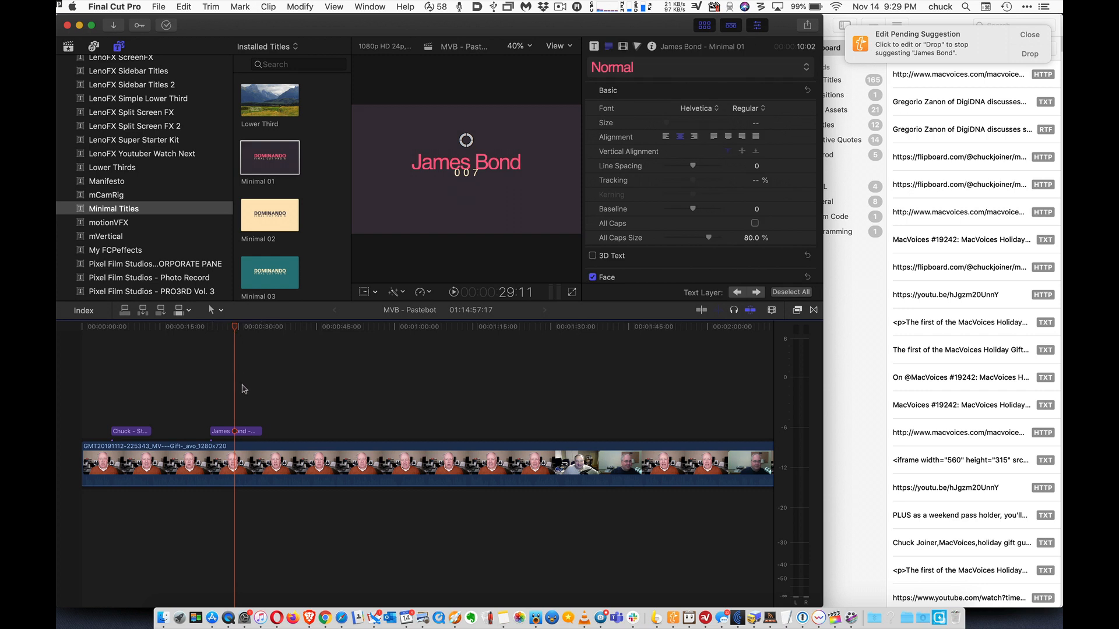
Copy the James Bond title clip and store its clipping in Pastebot's FCP Titles pasteboard
left_click(246, 432)
left_click(246, 432)
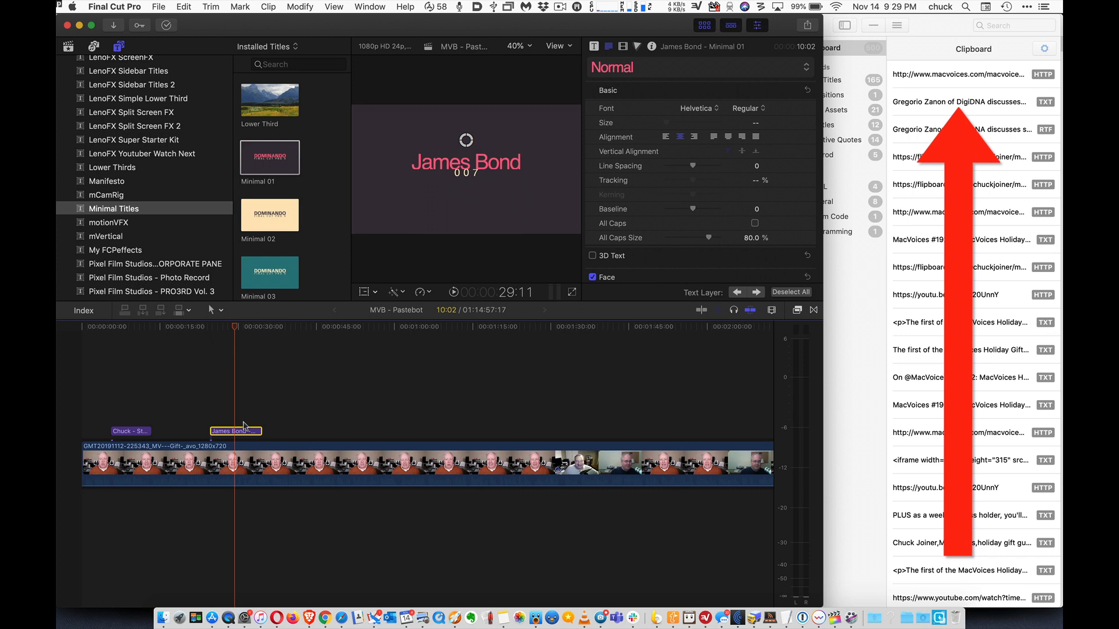
key("super+c")
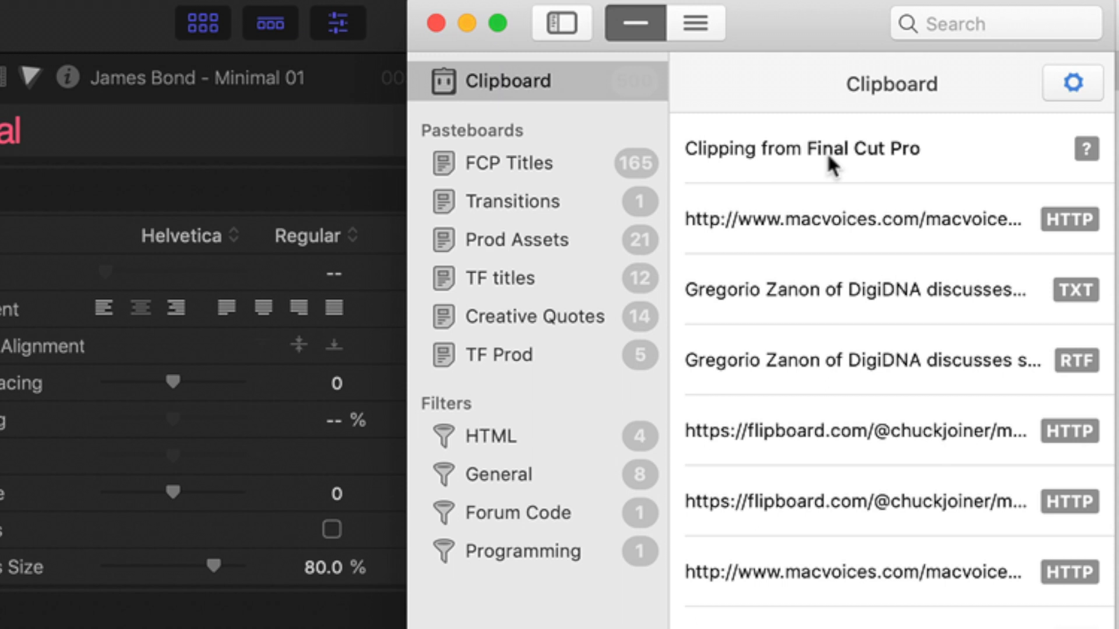
left_click(827, 152)
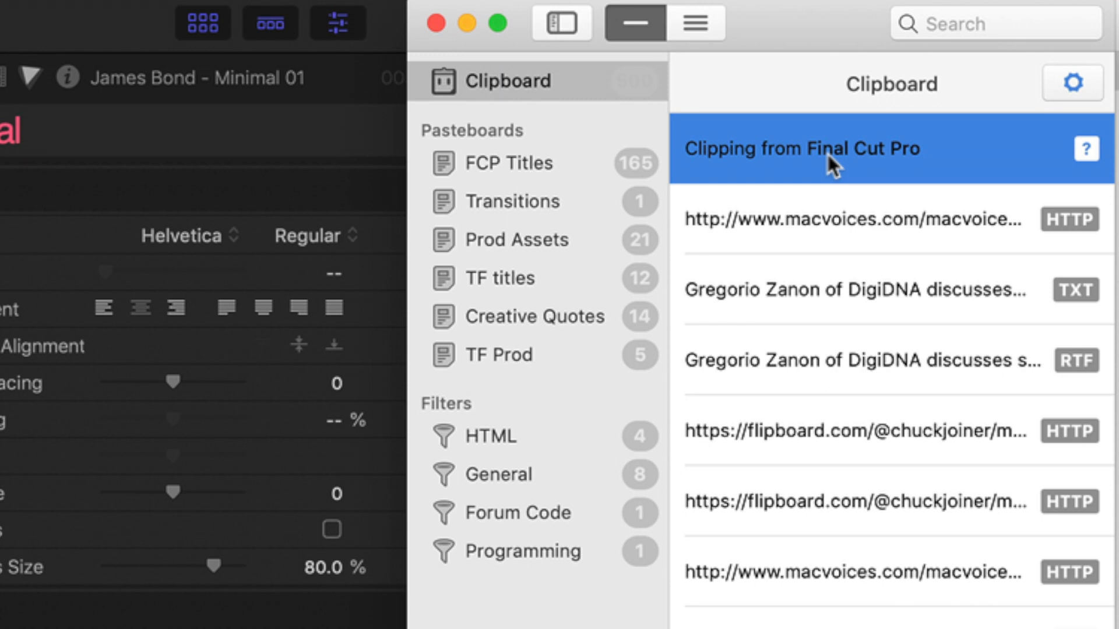
left_click_drag(827, 155, 593, 156)
left_click(487, 160)
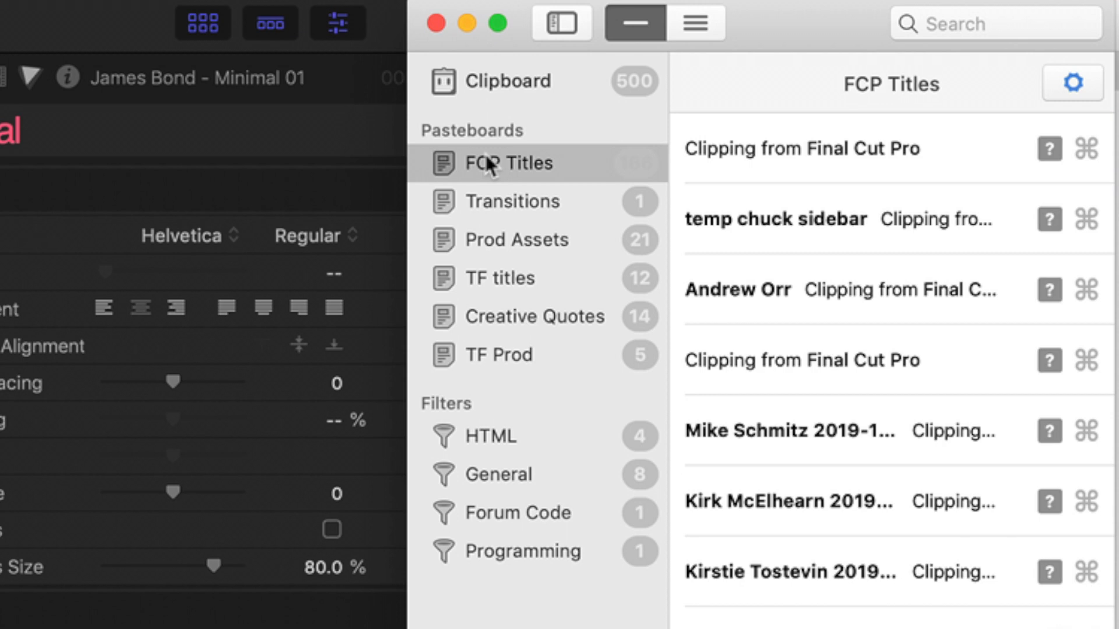
Assign the keyboard shortcut ⌘N to the newest Final Cut Pro clipping in the FCP Titles pasteboard
left_click(756, 148)
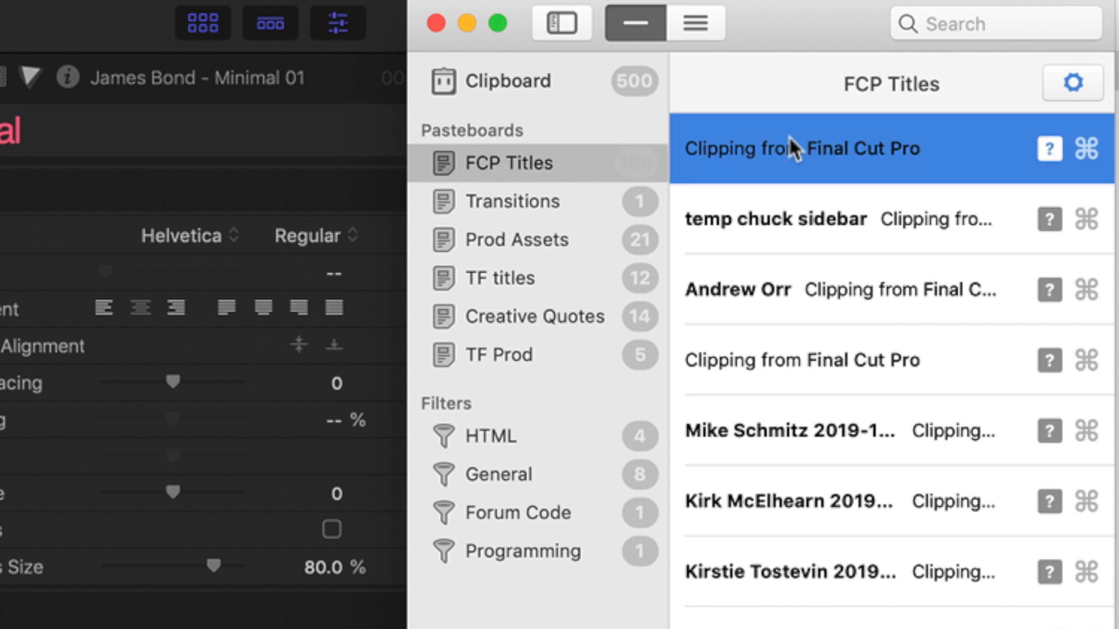
left_click(1085, 146)
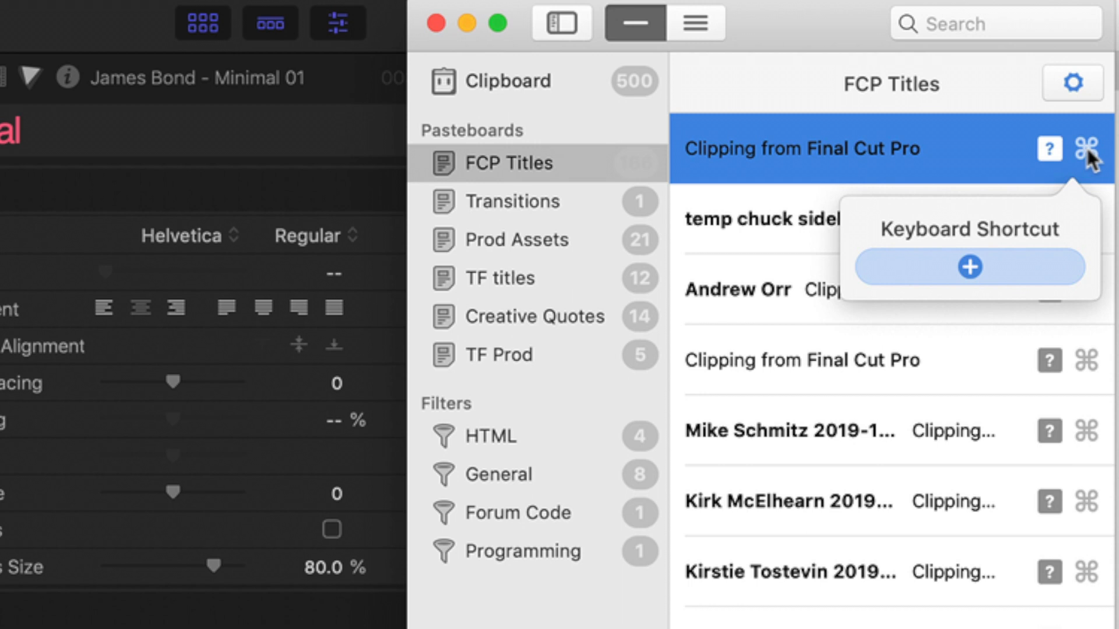
left_click(978, 265)
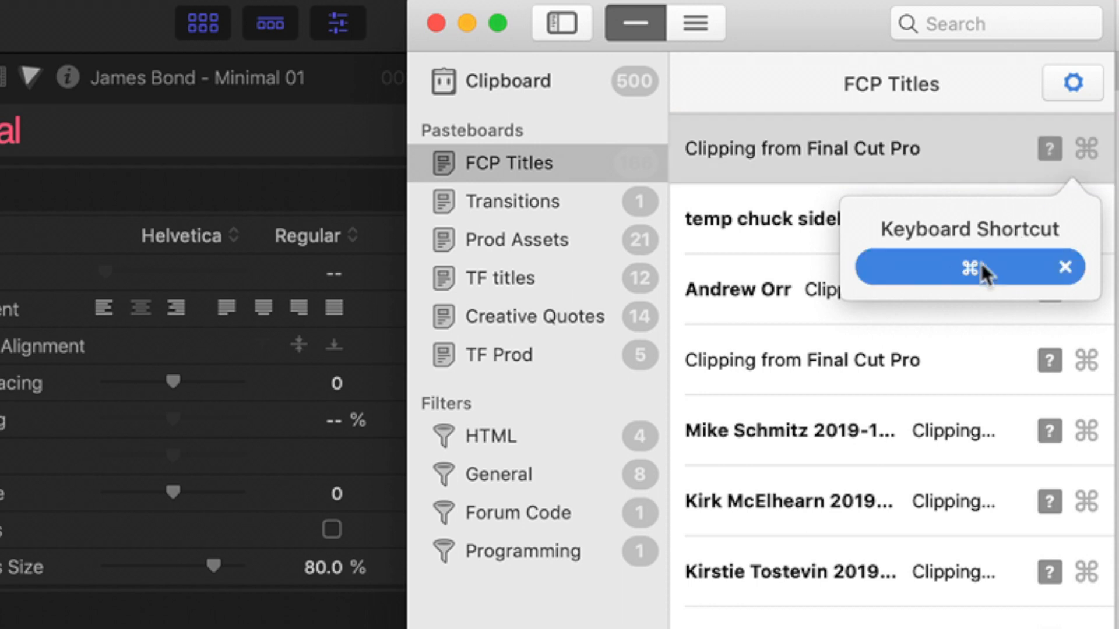
key("super+n")
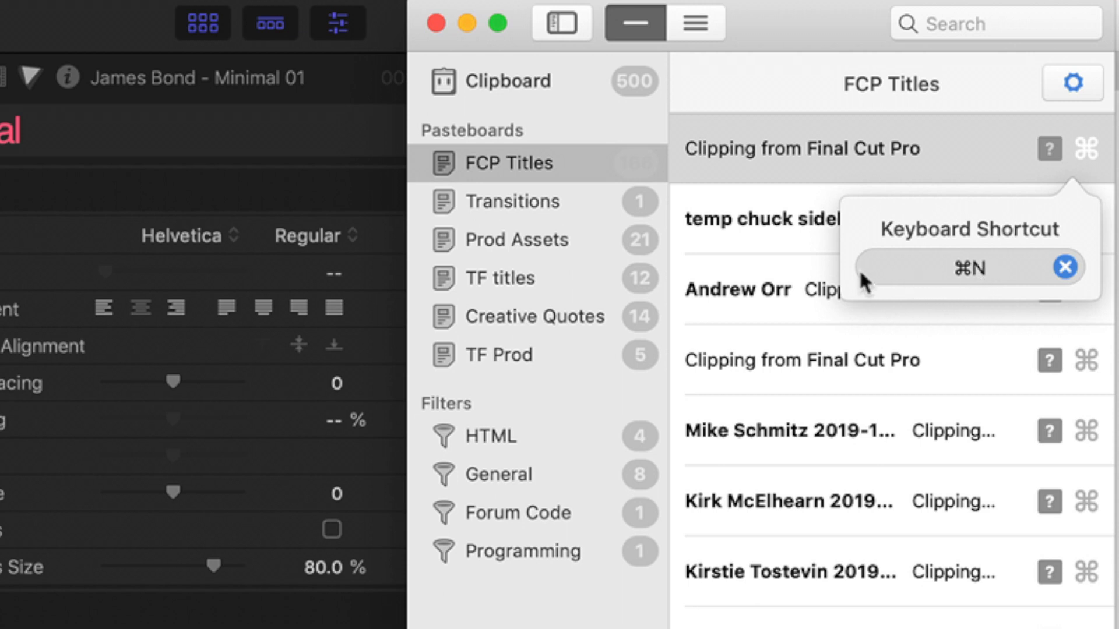
left_click(789, 244)
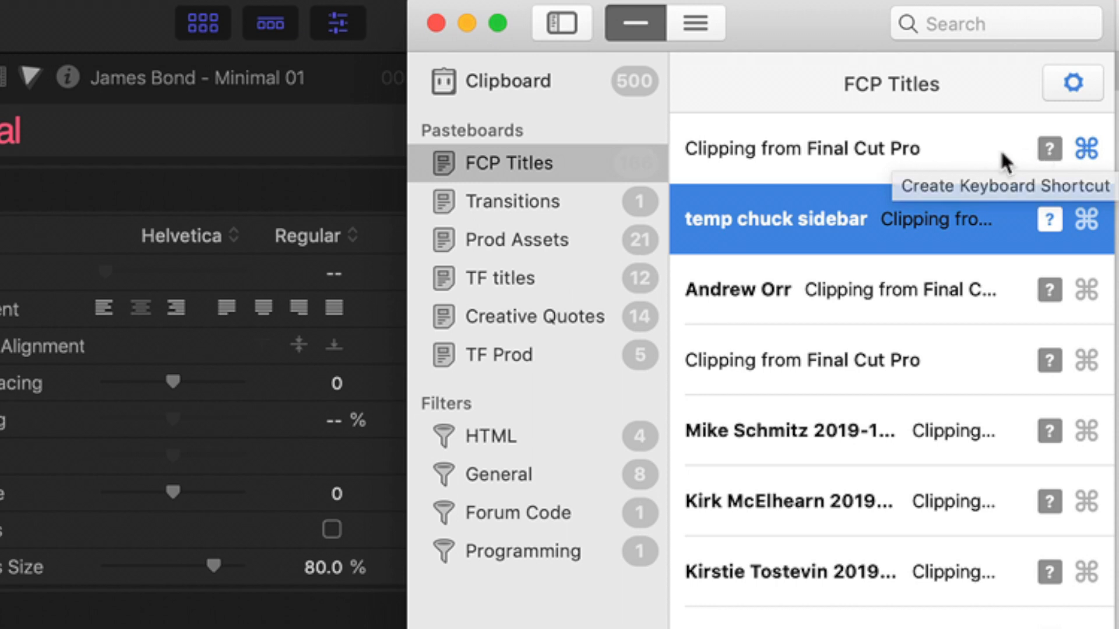
Add the title "James Bond" to the newest clipping in the FCP Titles pasteboard and save it
left_click(871, 150)
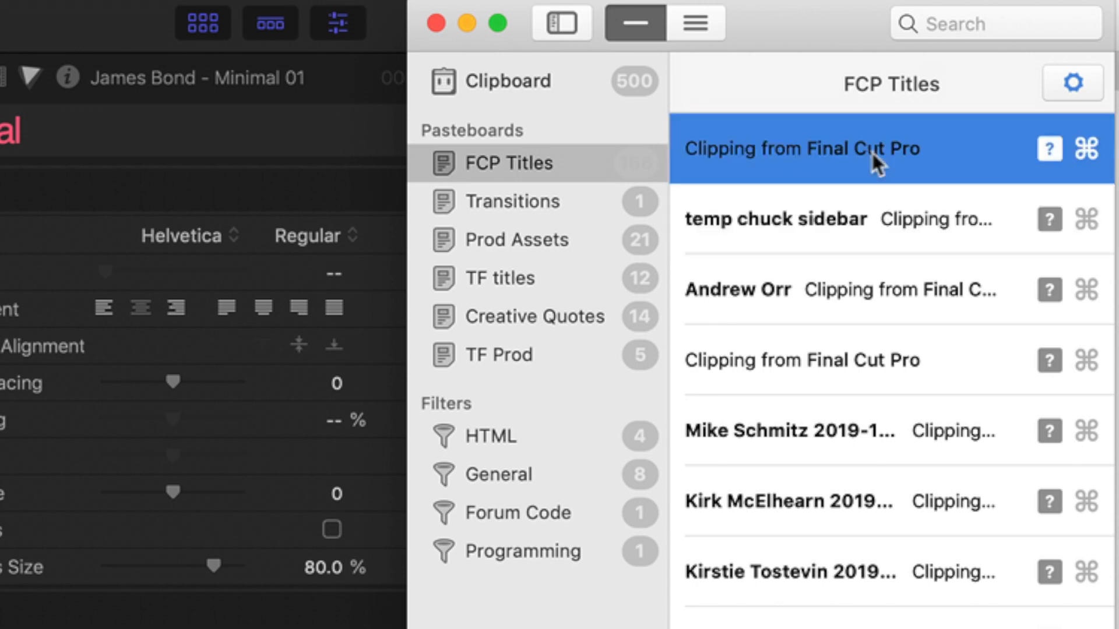
right_click(872, 150)
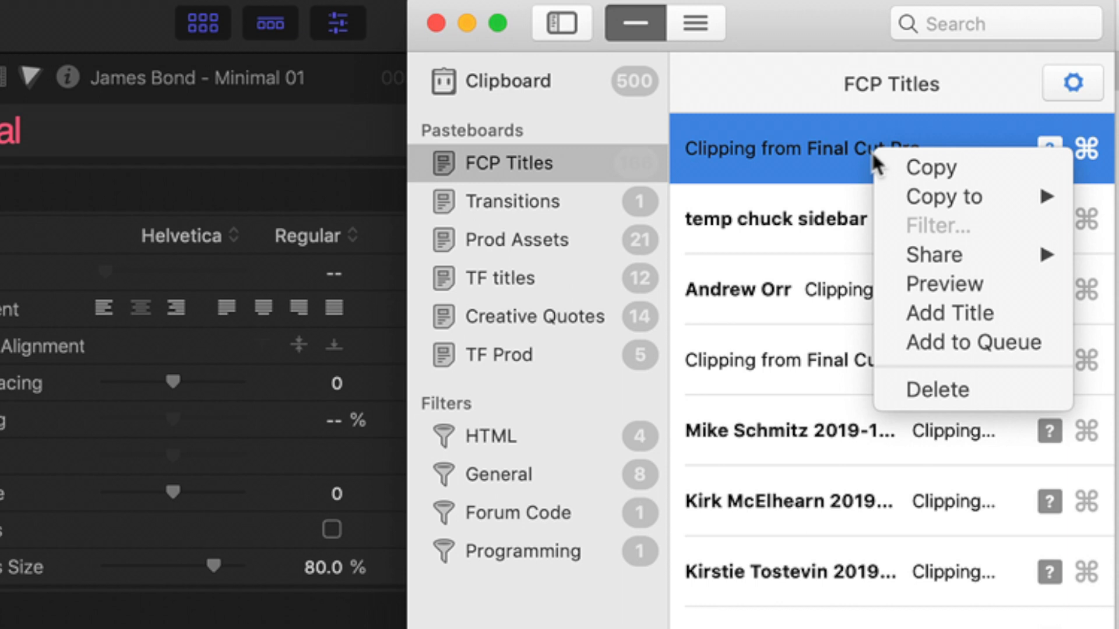
left_click(944, 312)
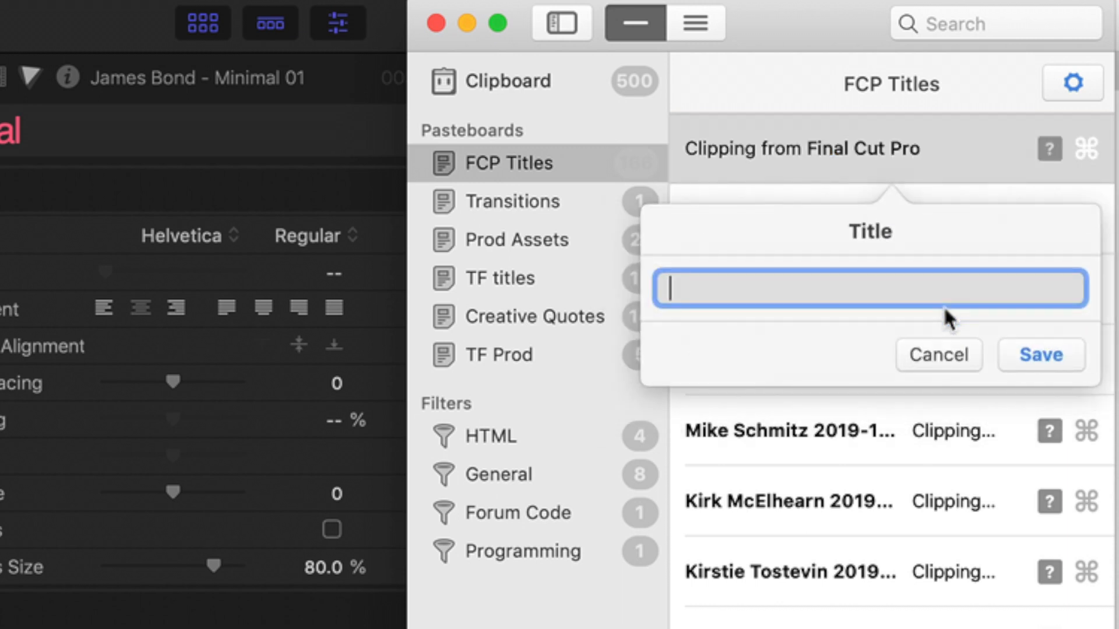
type("James B")
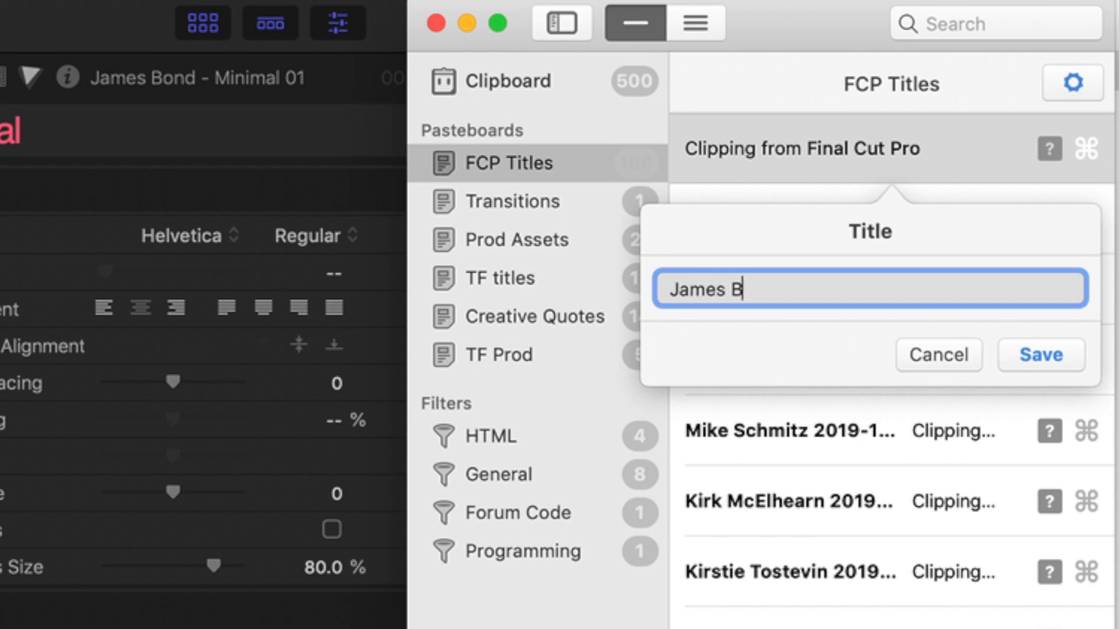
type("od\\")
key("BackSpace")
key("BackSpace")
type("nd")
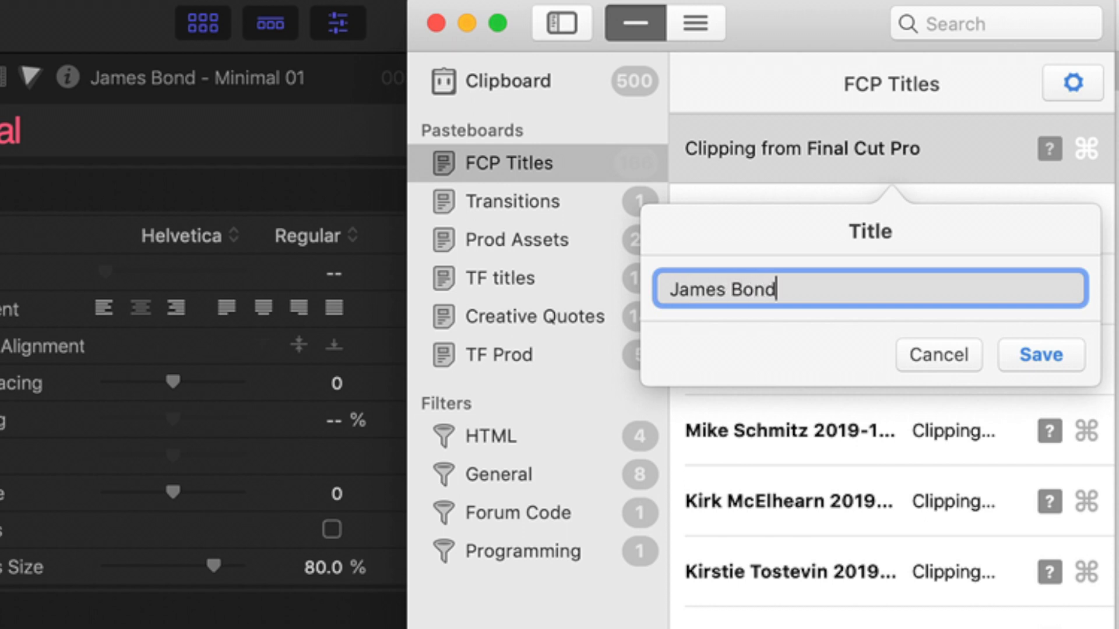
left_click(1049, 361)
left_click(1022, 35)
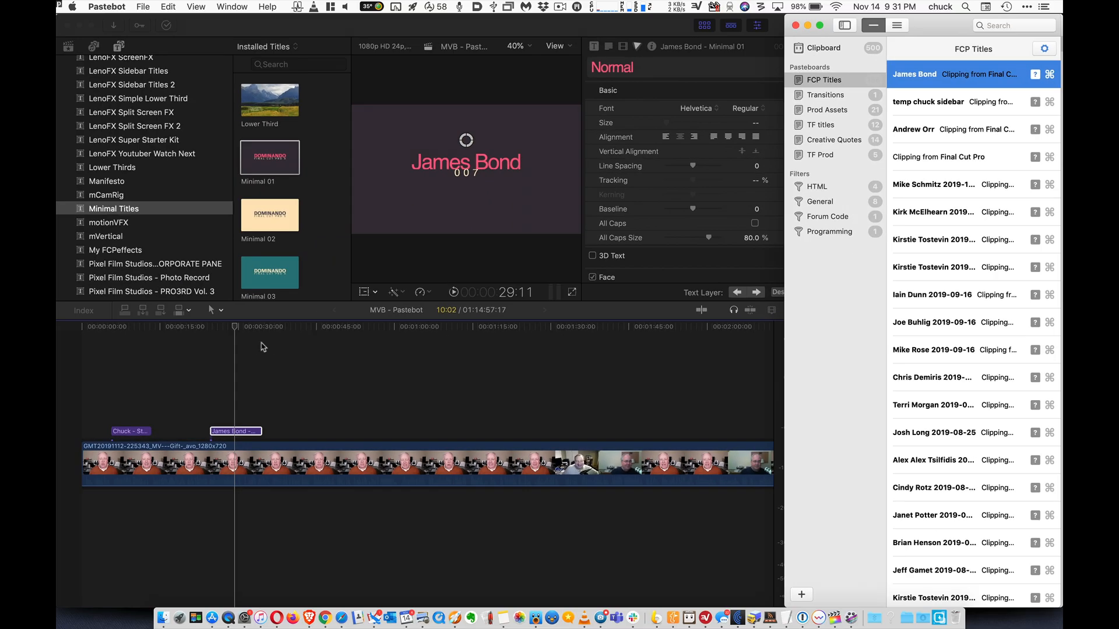
Switch to Final Cut Pro, paste the James Bond title above the clip at 43:01, and preview it at 47:23
left_click(306, 329)
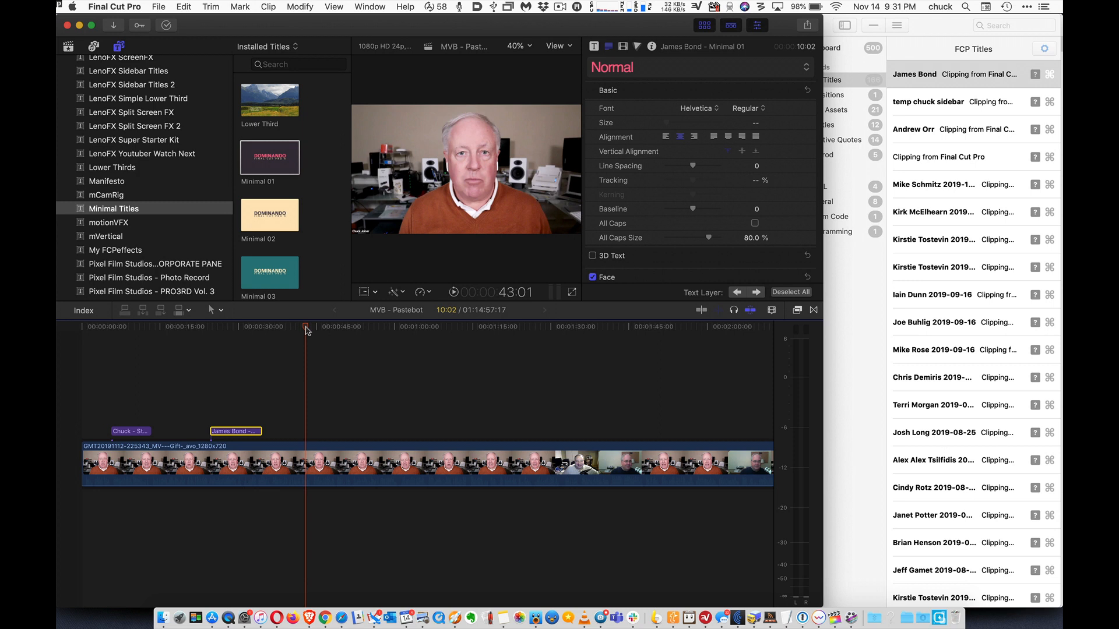
key("super+v")
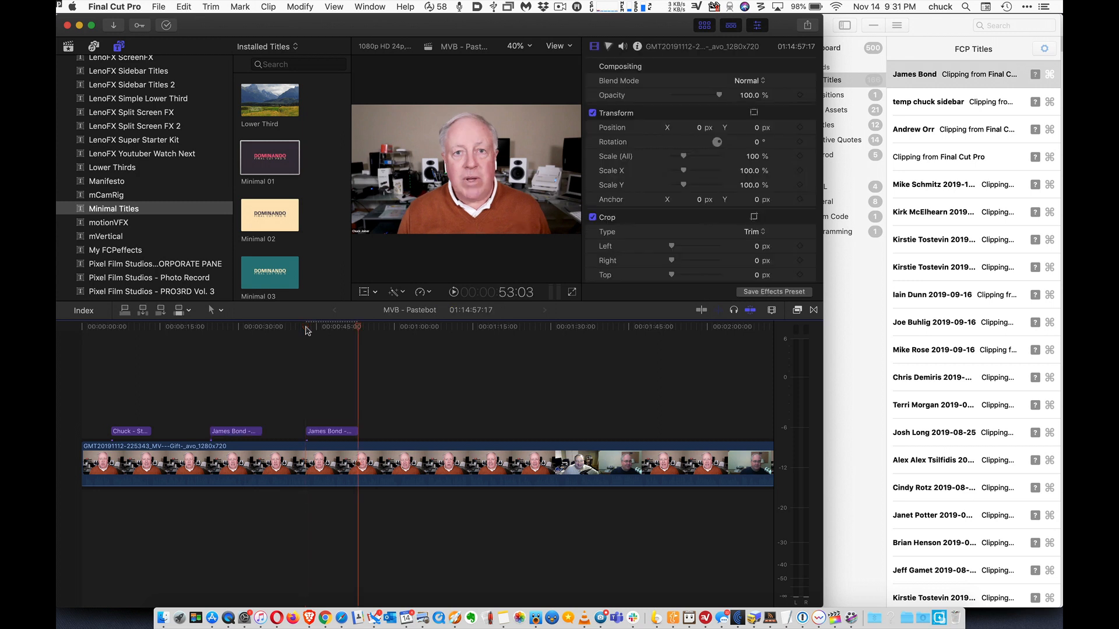
left_click(331, 328)
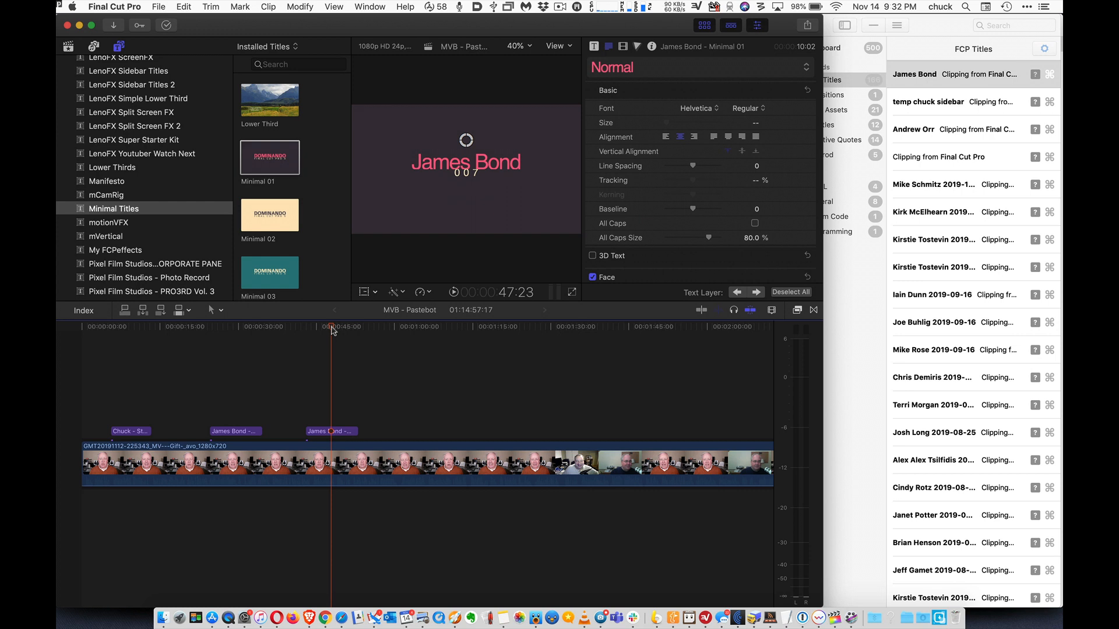
Switch to Pastebot and look through the saved title clippings in the FCP Titles pasteboard
left_click(934, 34)
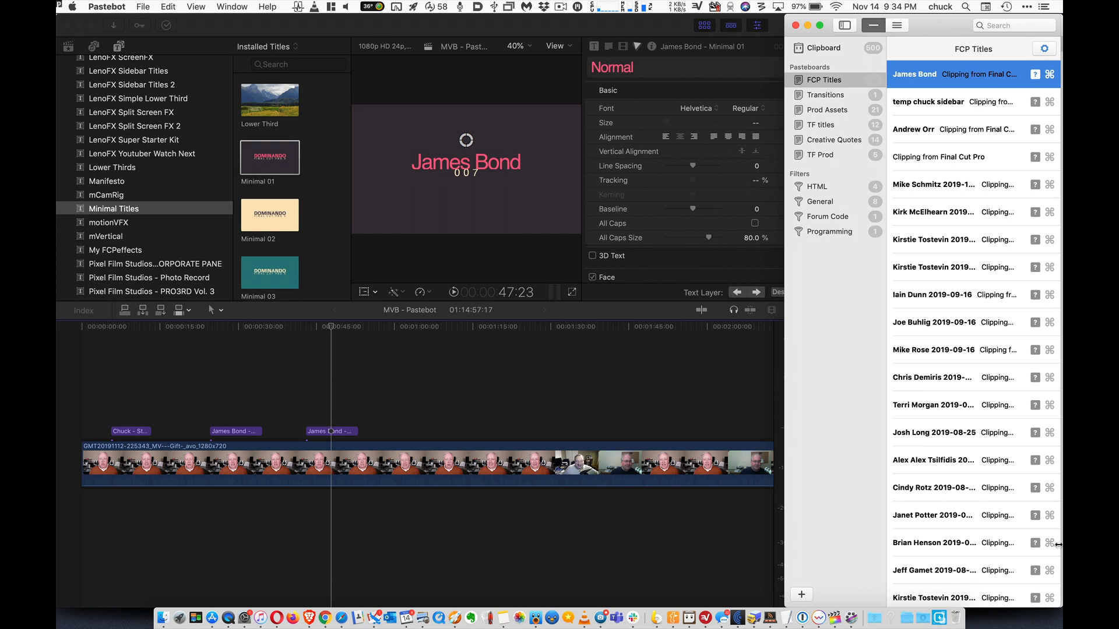
scroll(1009, 481, "down", 6)
scroll(959, 256, "down", 10)
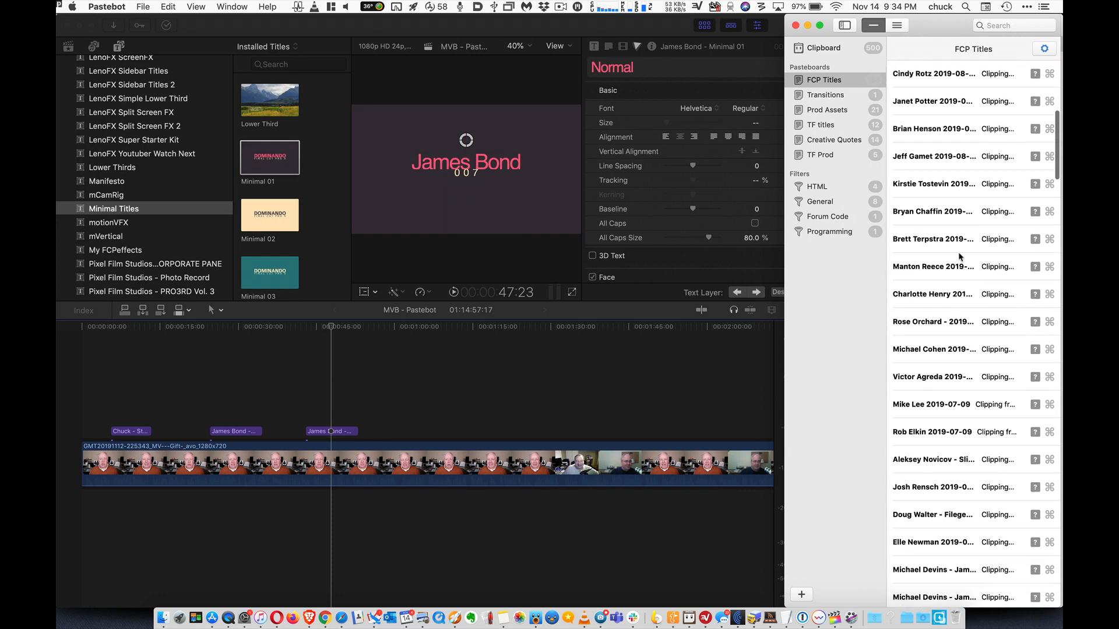
scroll(960, 257, "down", 8)
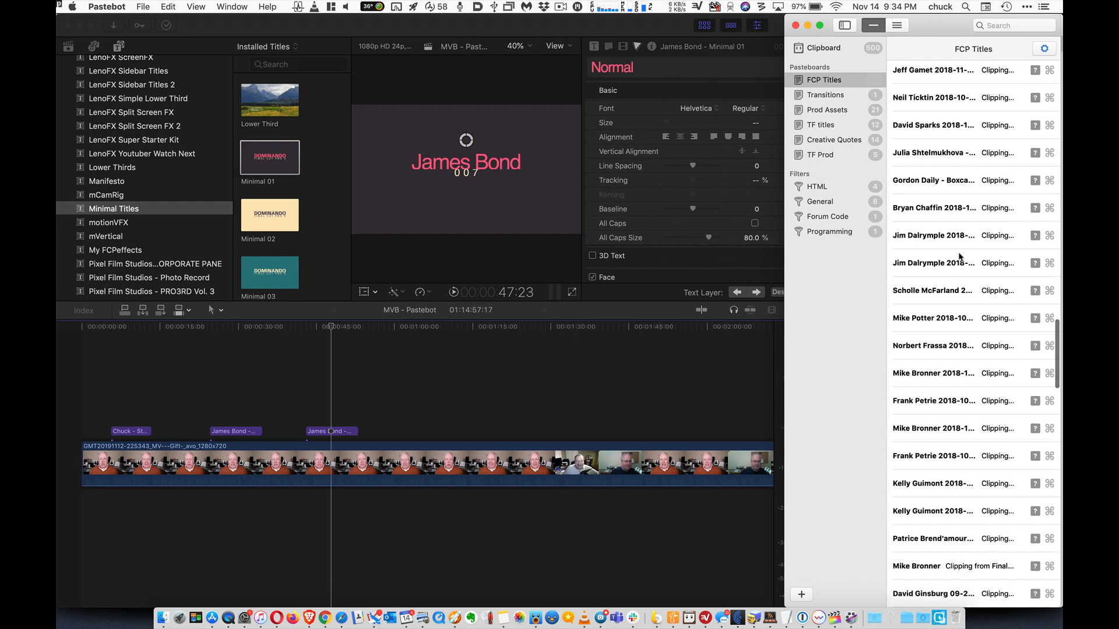
Look through the saved production clippings in the Prod Assets pasteboard, up to the start of the list
left_click(824, 113)
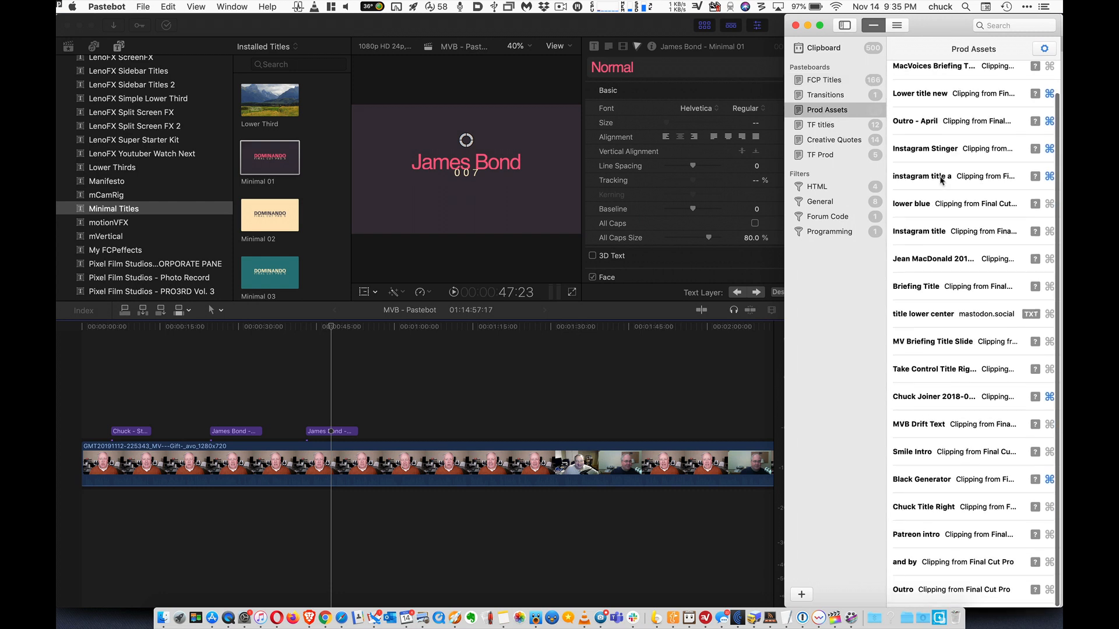
scroll(941, 180, "up", 2)
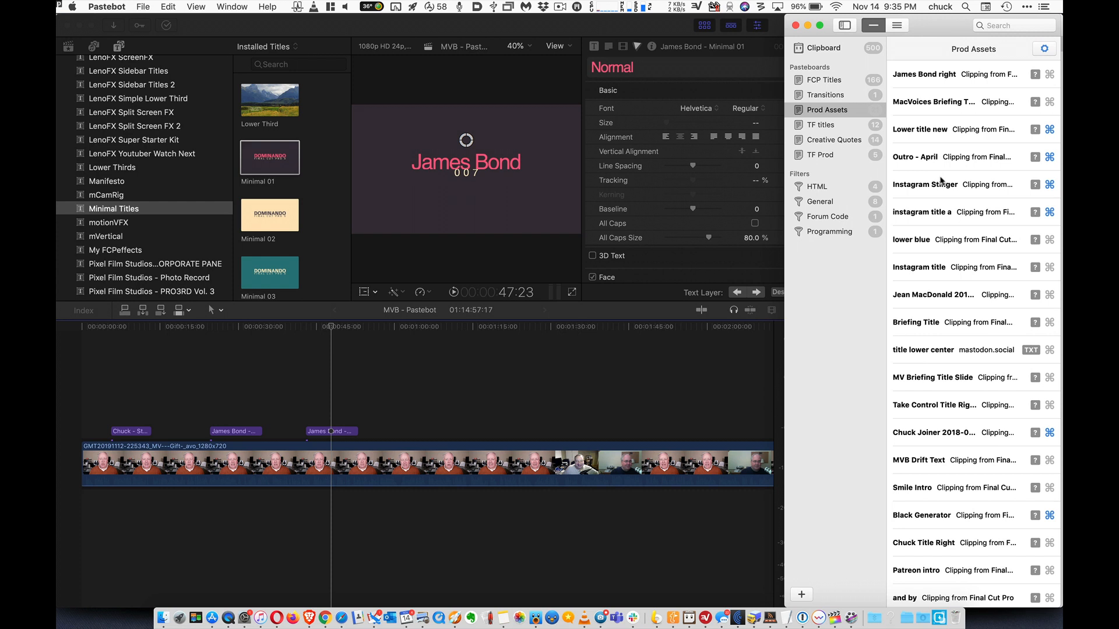
Copy the guest title clipping directly below the untitled Final Cut Pro clipping in the FCP Titles pasteboard
left_click(834, 83)
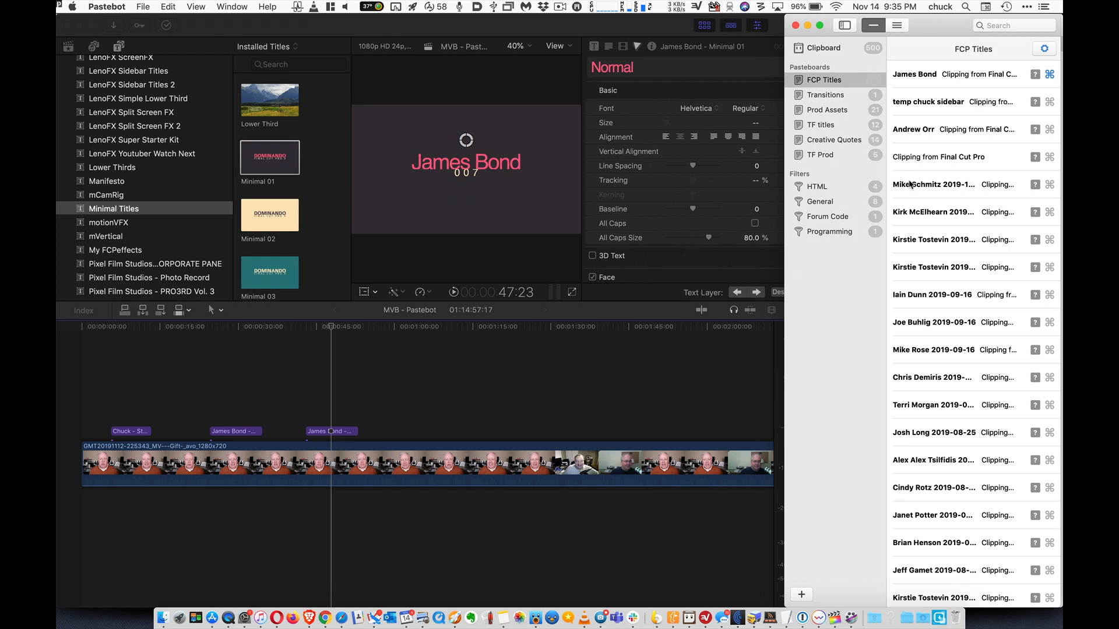
left_click(1003, 185)
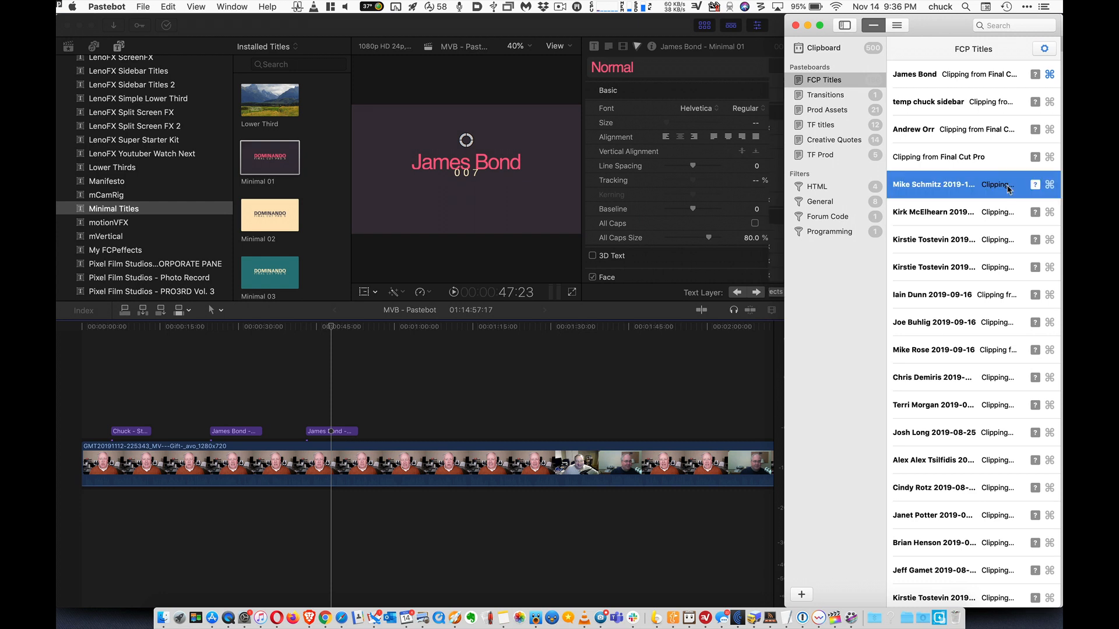
key("super+c")
Switch to Final Cut Pro, paste the copied guest title above the clip, paste it again at 1:32:15, and play the second one
left_click(524, 373)
key("super+v")
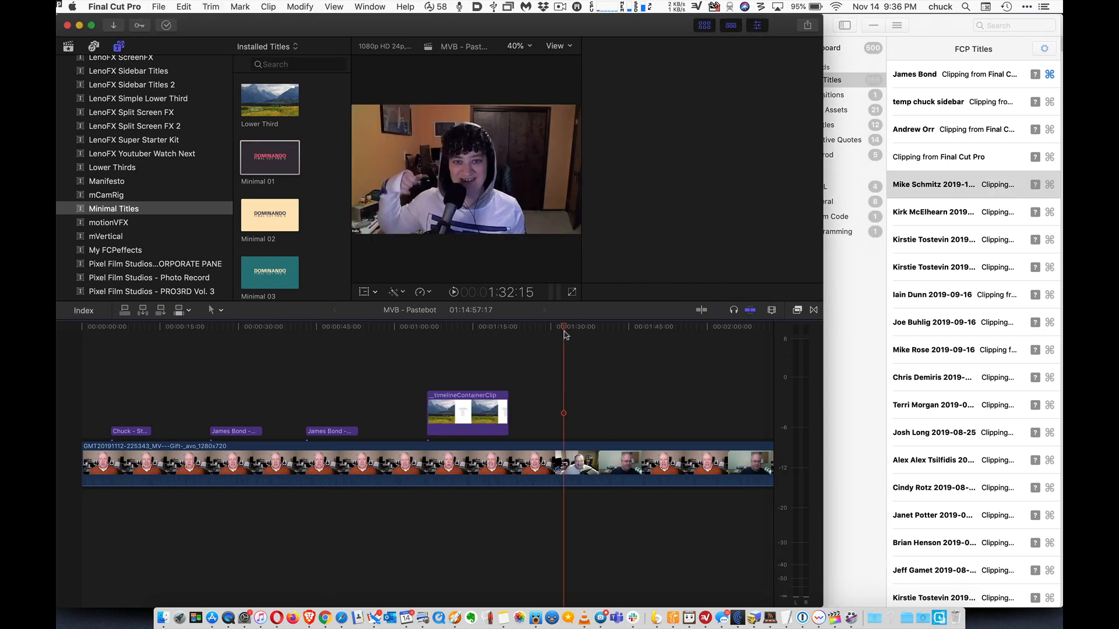
key("super+v")
left_click(564, 329)
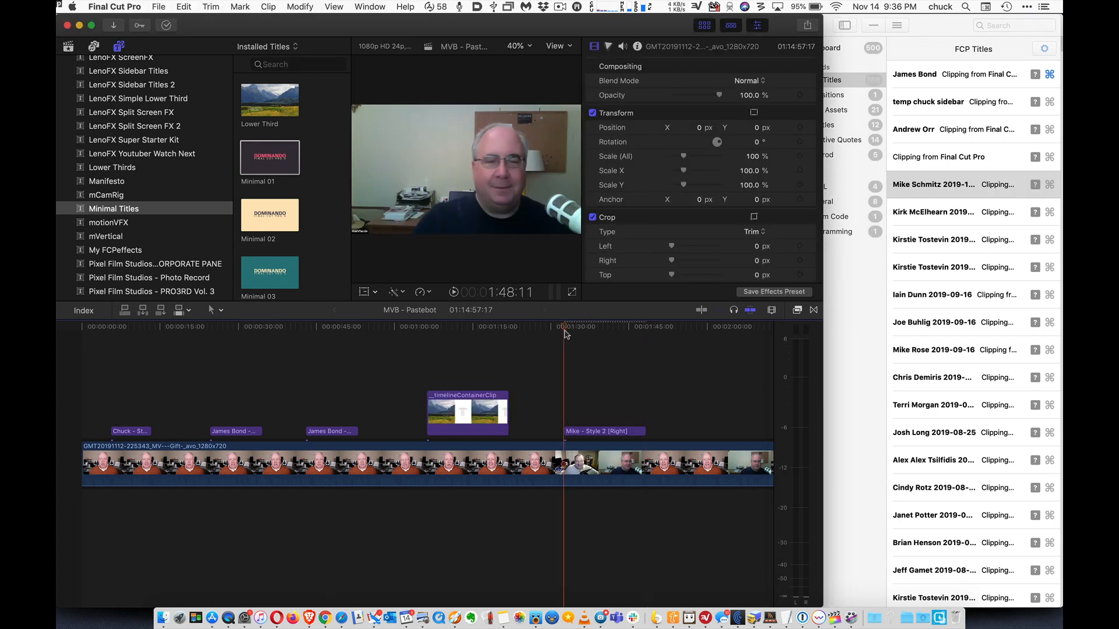
key("space")
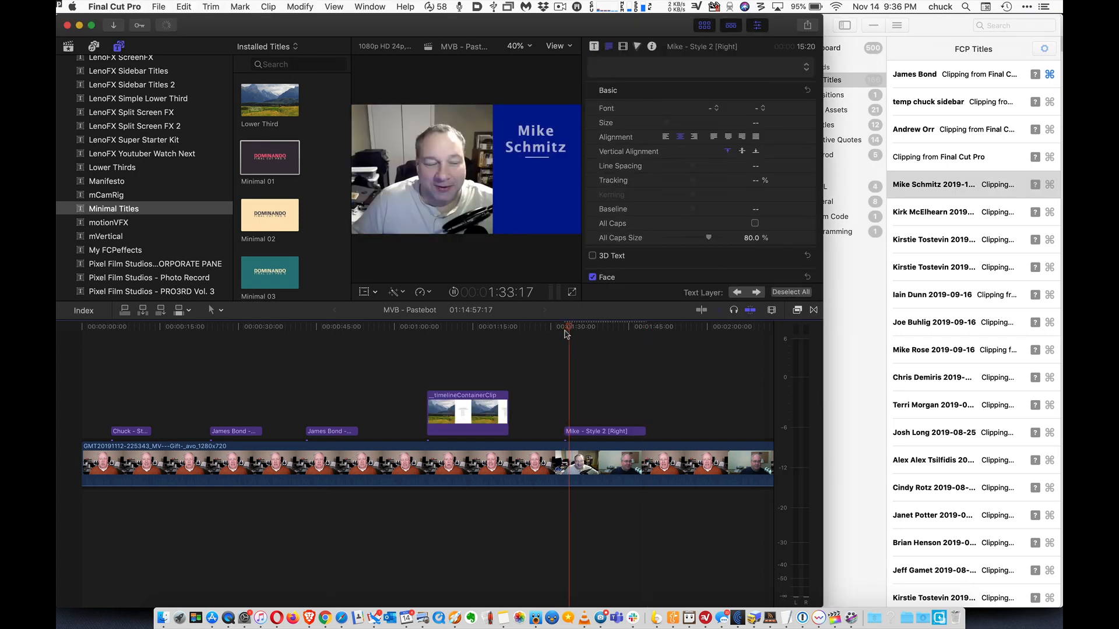